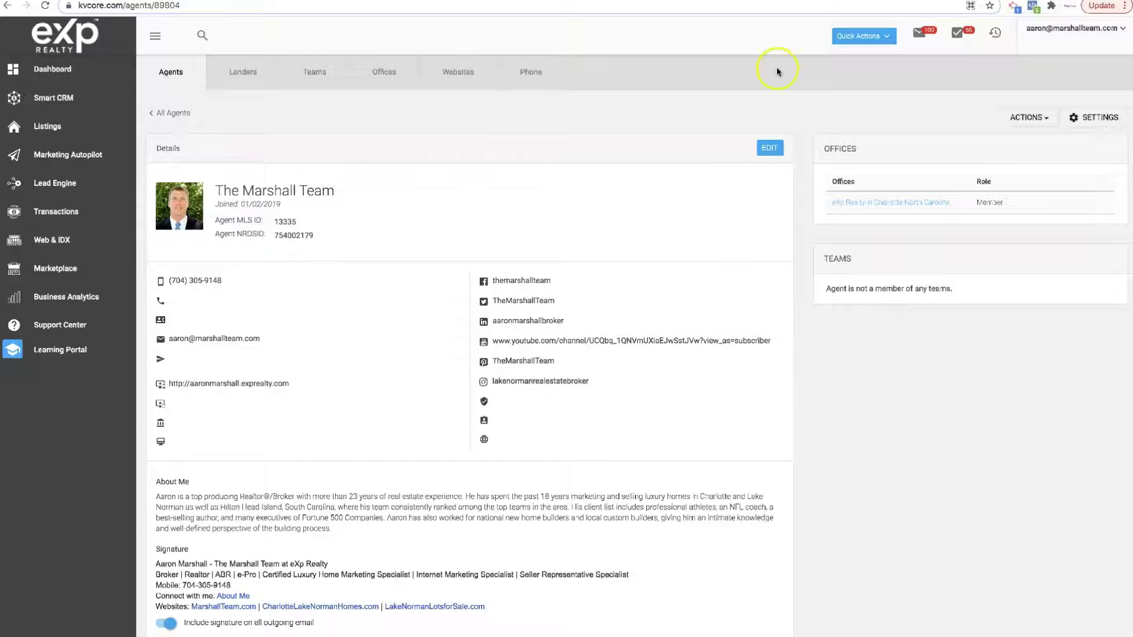
Step: Put The Marshall Team's agent Details panel into edit mode
click(1075, 32)
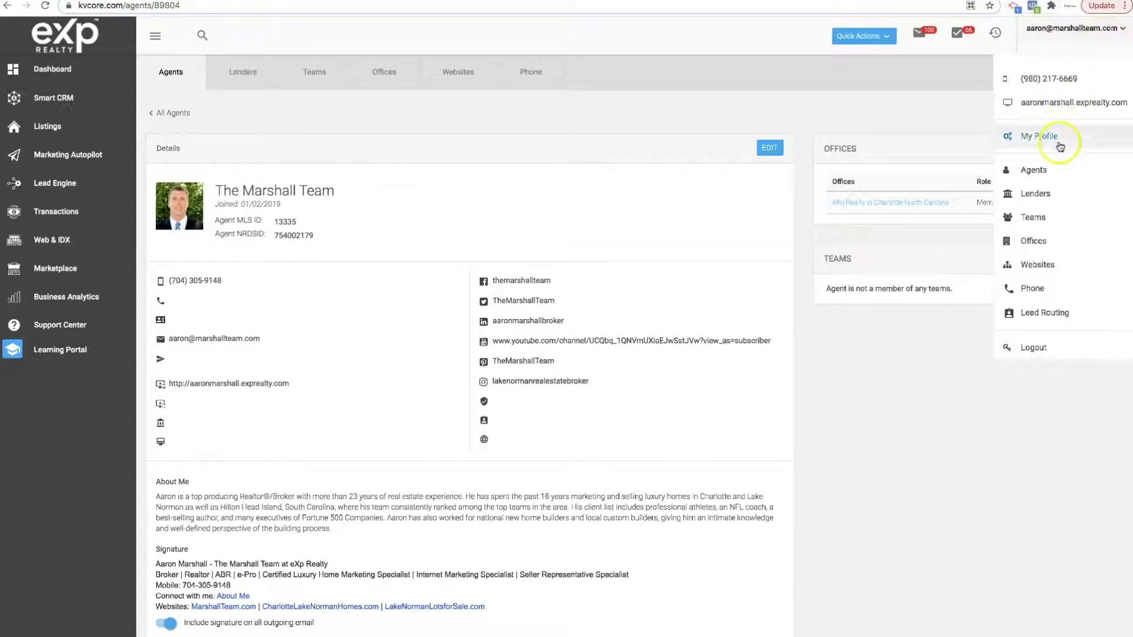
click(873, 113)
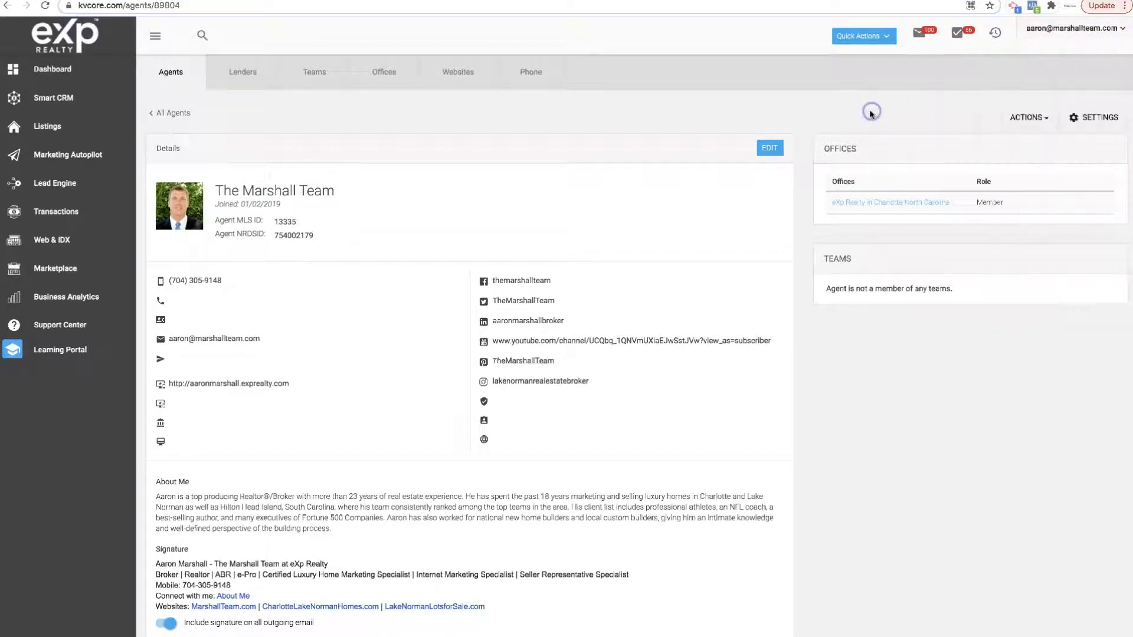
click(768, 154)
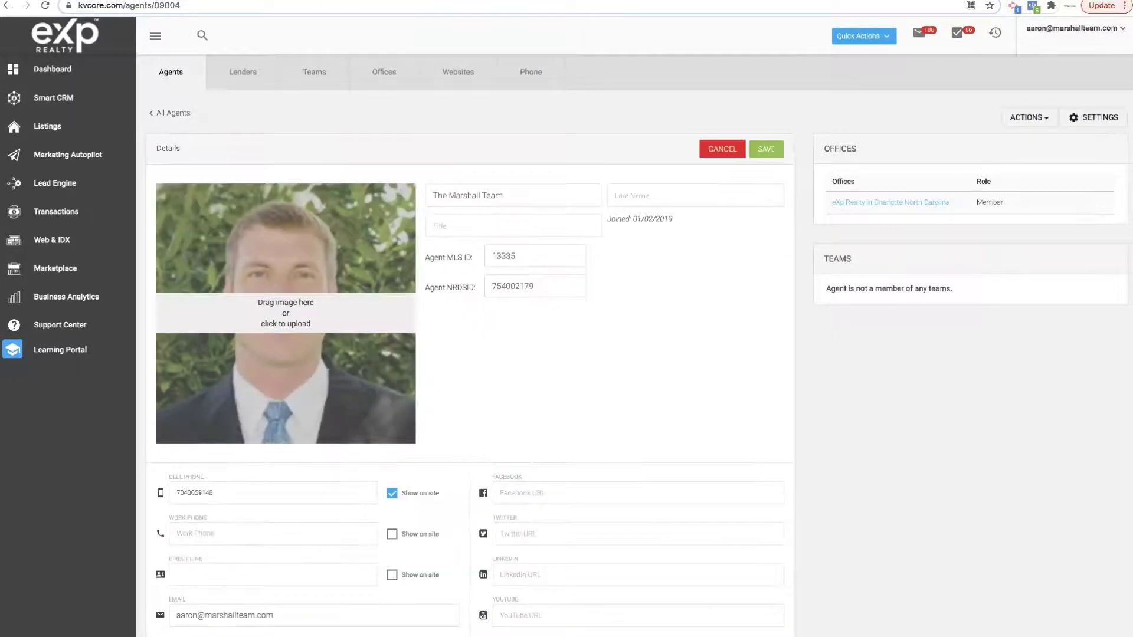
scroll(607, 476, down, 3)
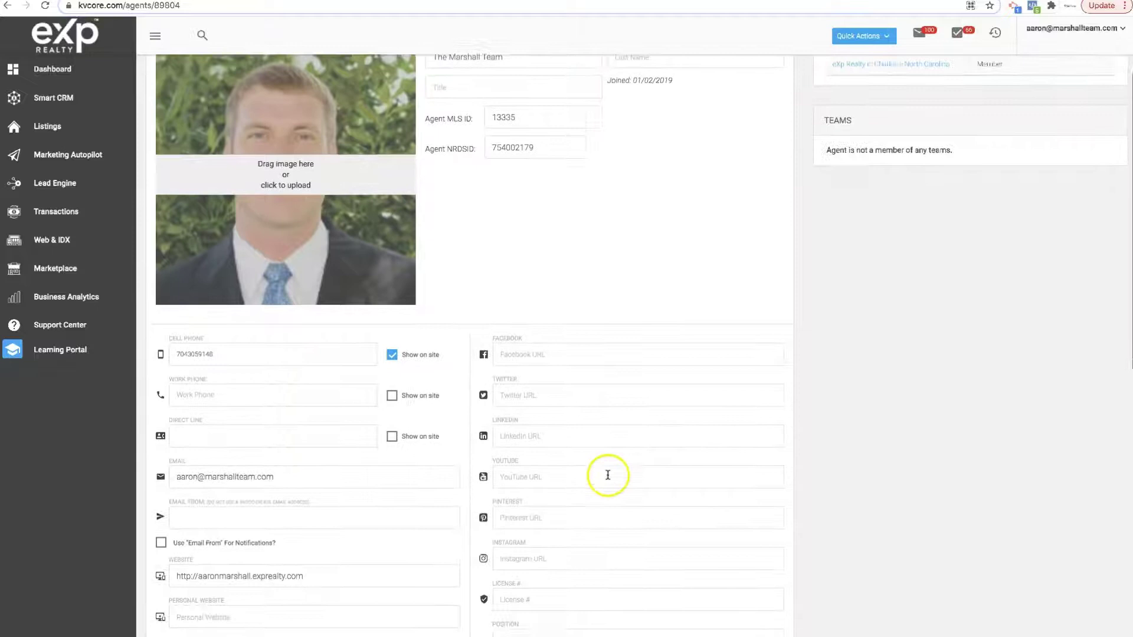
scroll(608, 476, down, 1)
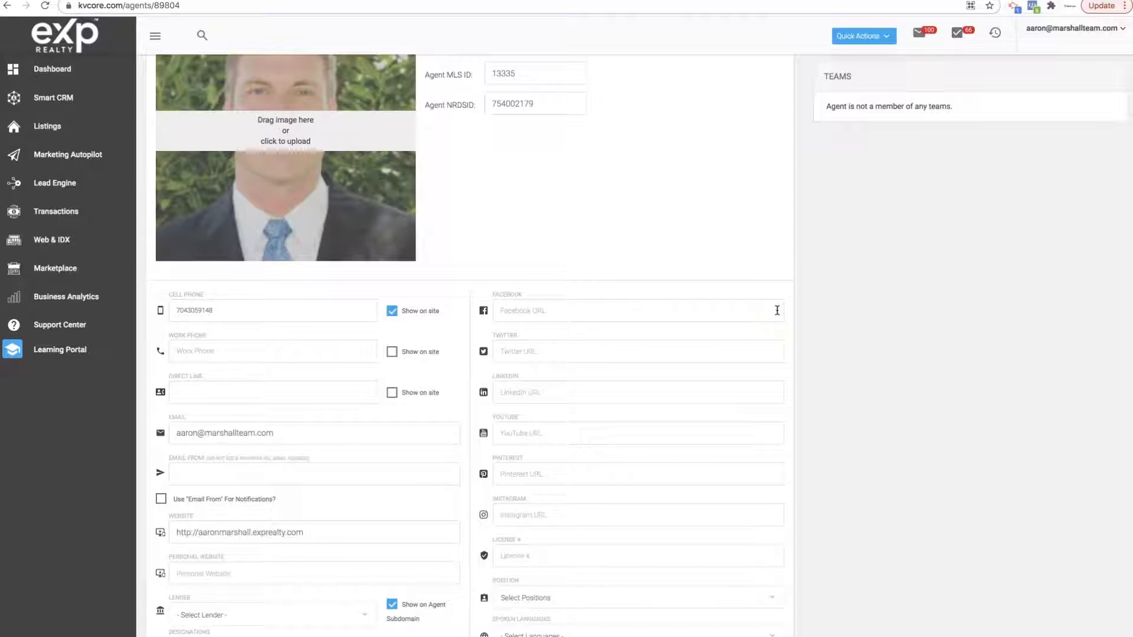
Step: Copy The Marshall Team's Facebook page address from the browser address bar
click(866, 319)
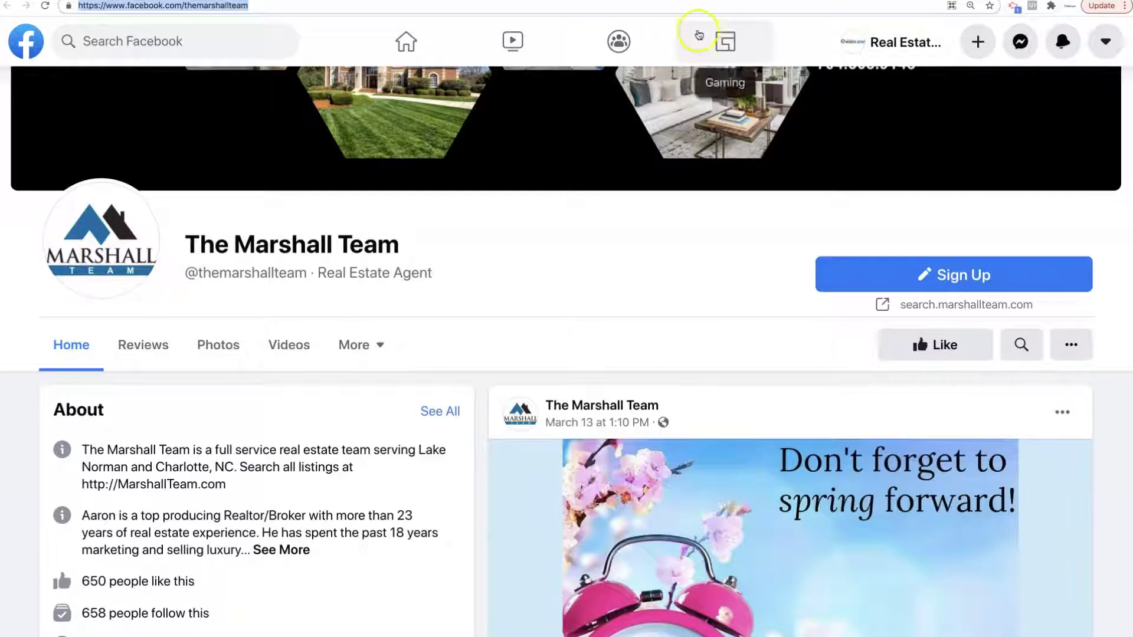
drag(267, 8, 71, 6)
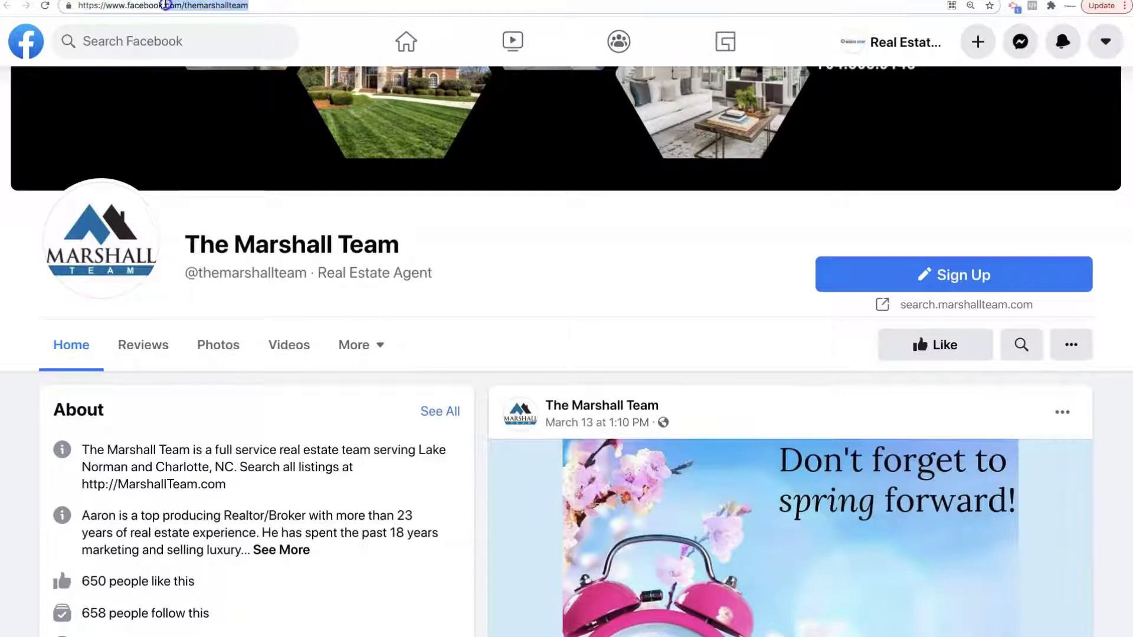
right_click(101, 6)
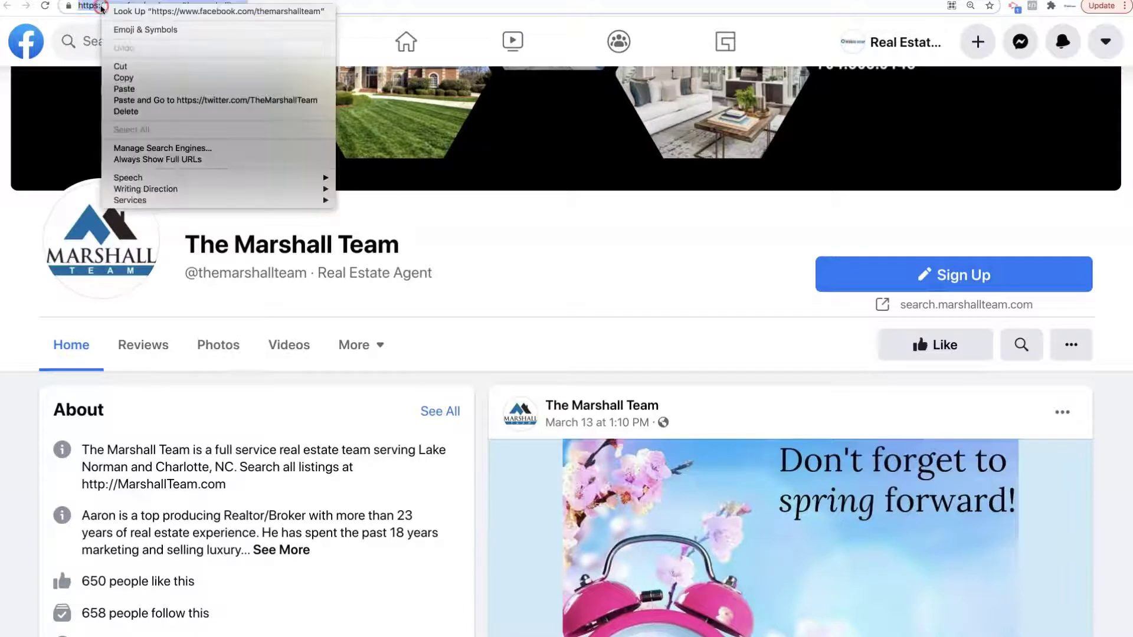
click(164, 78)
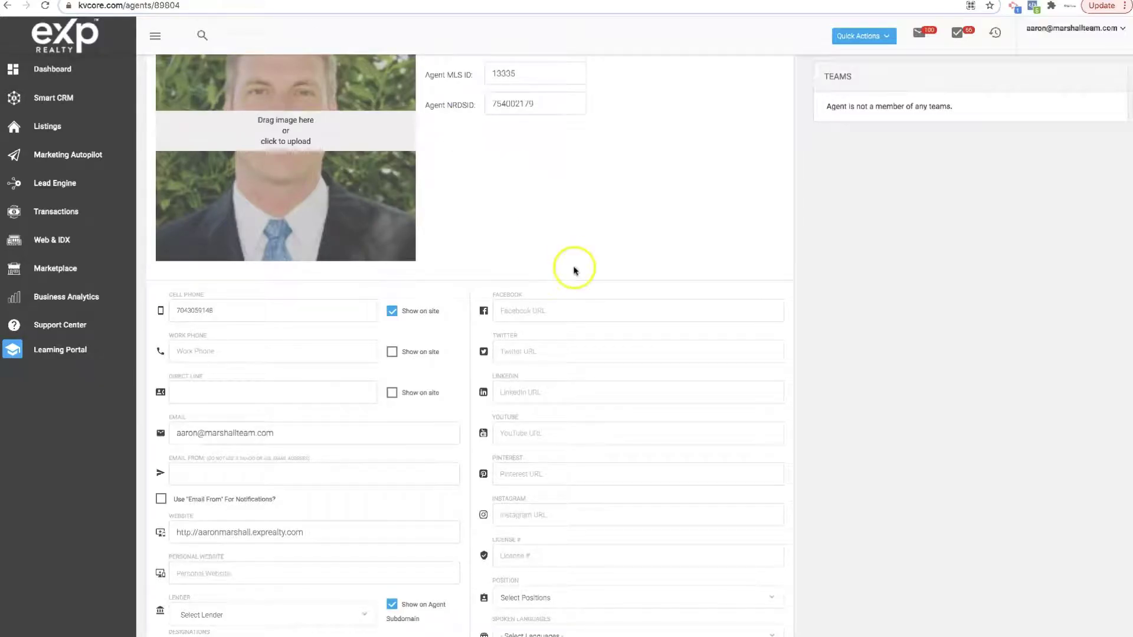
click(588, 309)
right_click(588, 310)
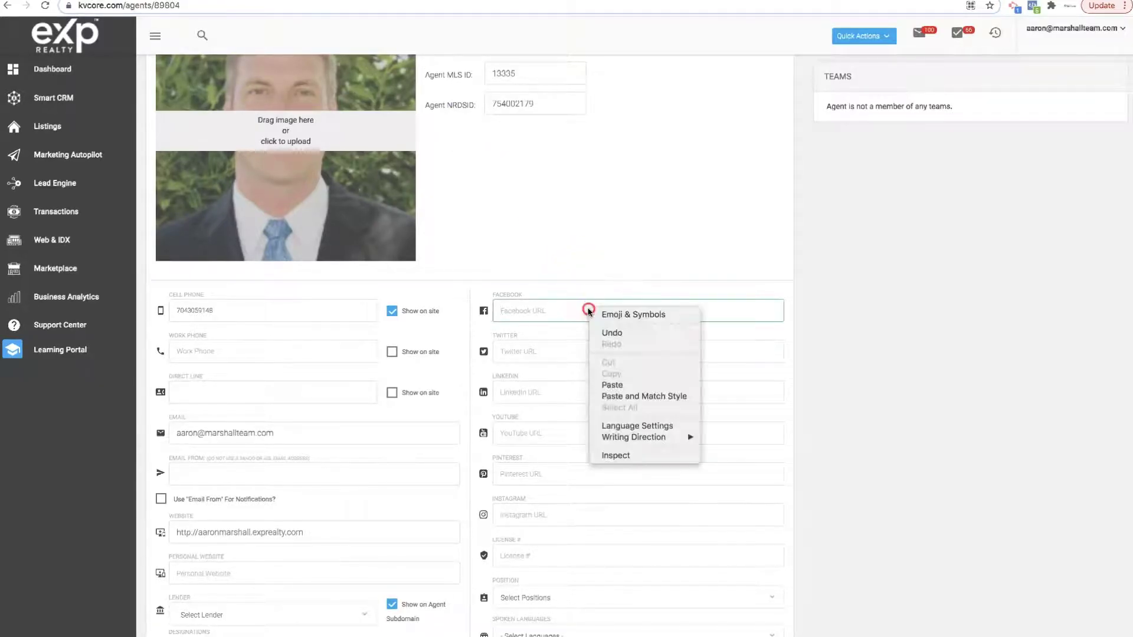
click(615, 387)
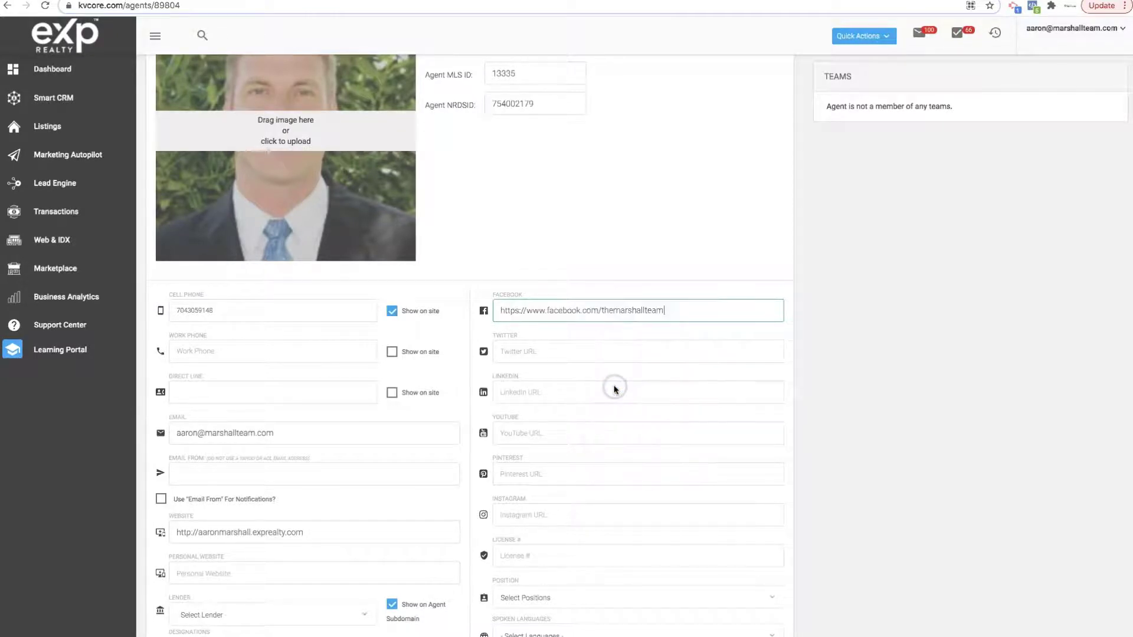
click(554, 351)
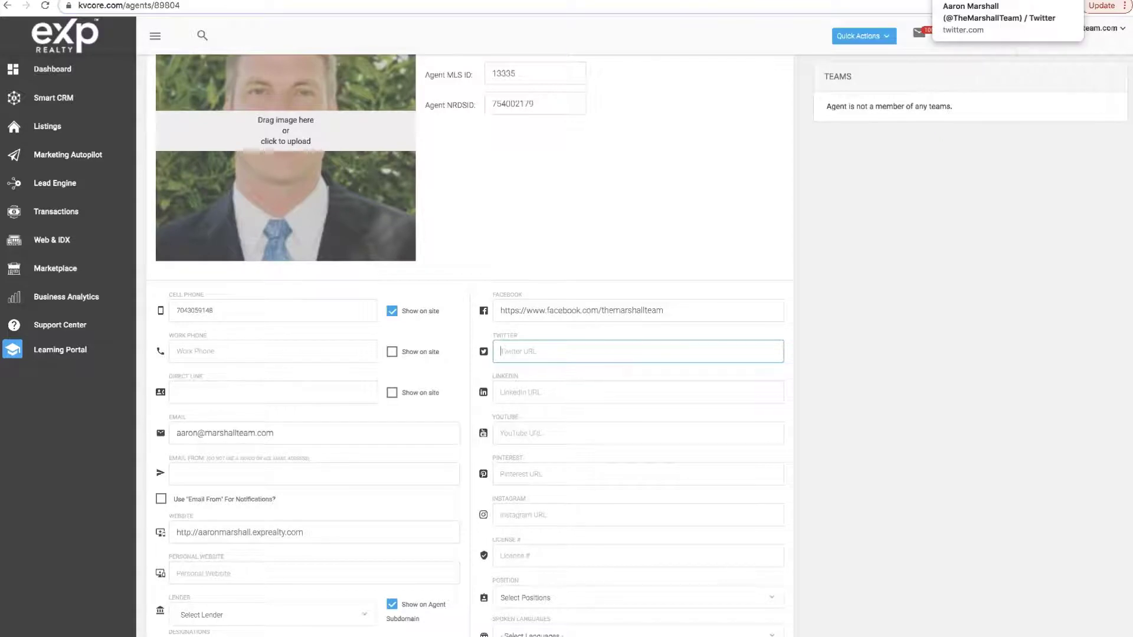
Step: Copy the TheMarshallTeam Twitter profile address from the Twitter tab's address bar
click(1009, 0)
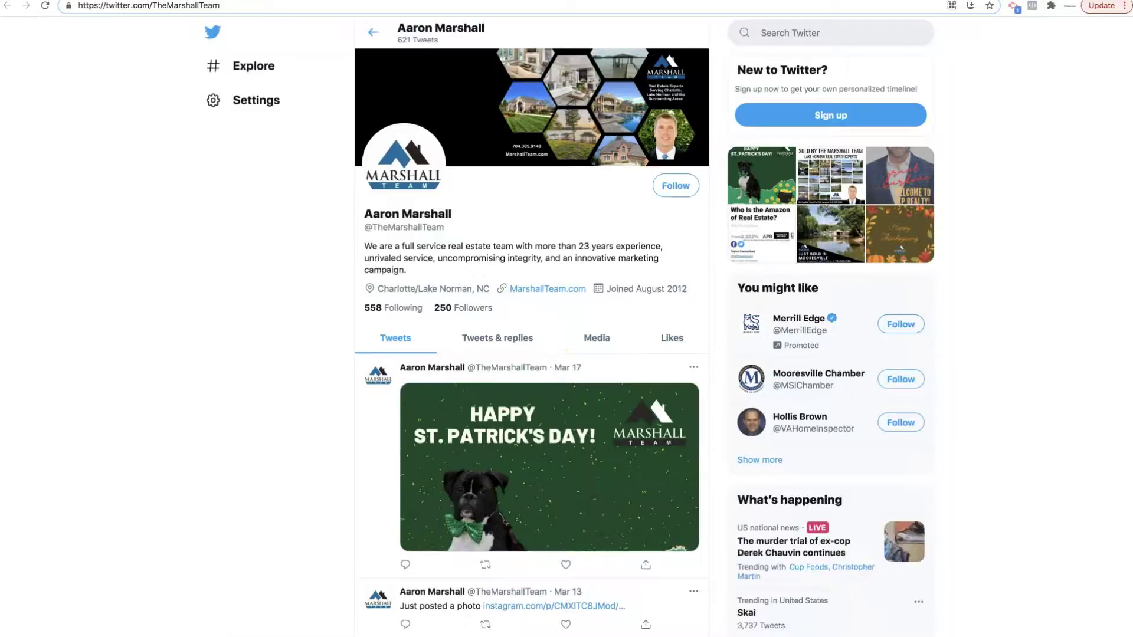
drag(232, 5, 72, 5)
right_click(105, 5)
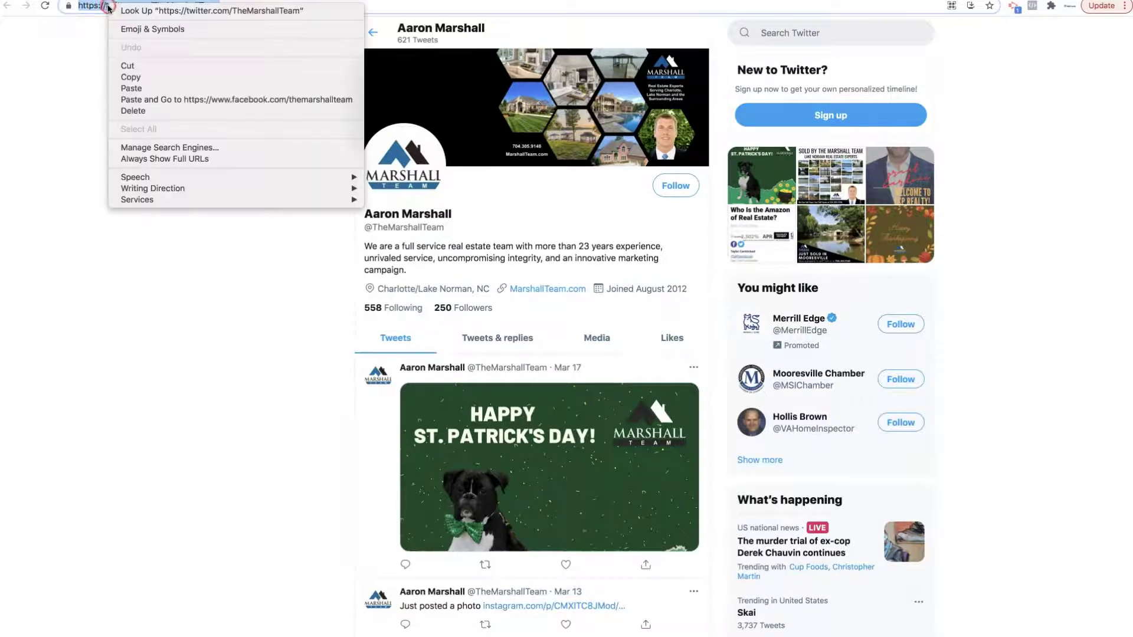
click(122, 78)
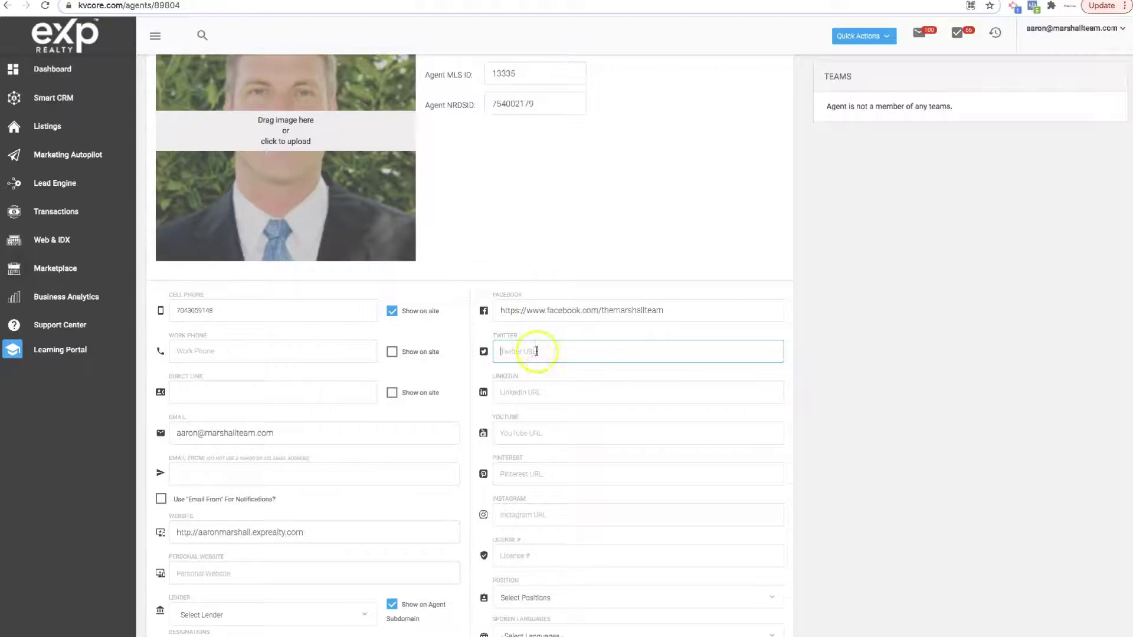
right_click(540, 352)
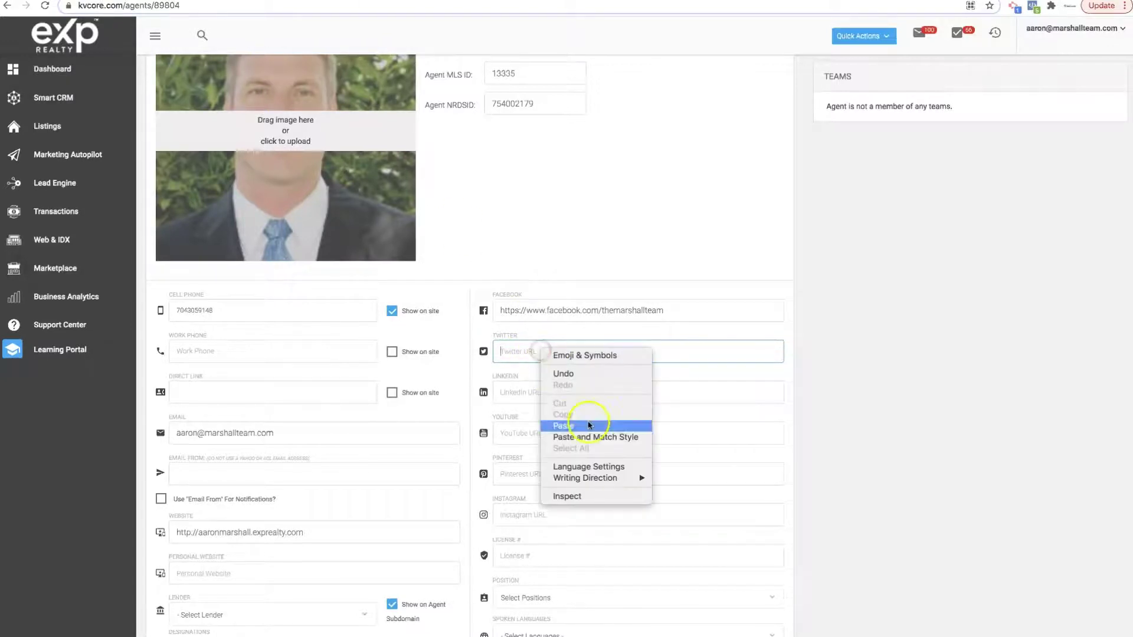
click(589, 427)
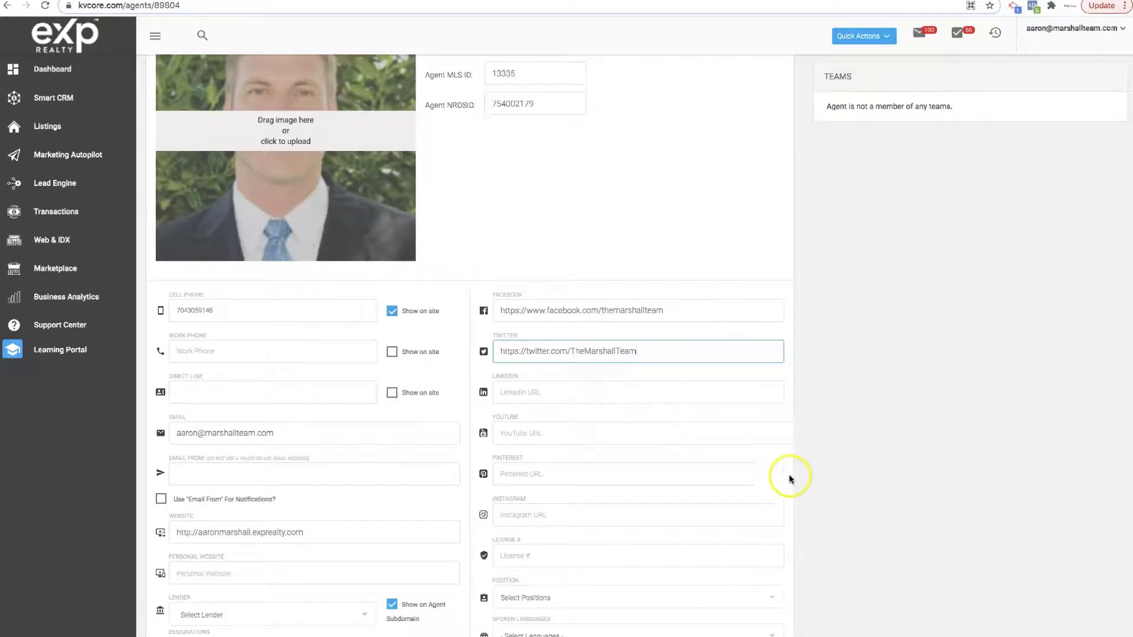
scroll(789, 483, up, 3)
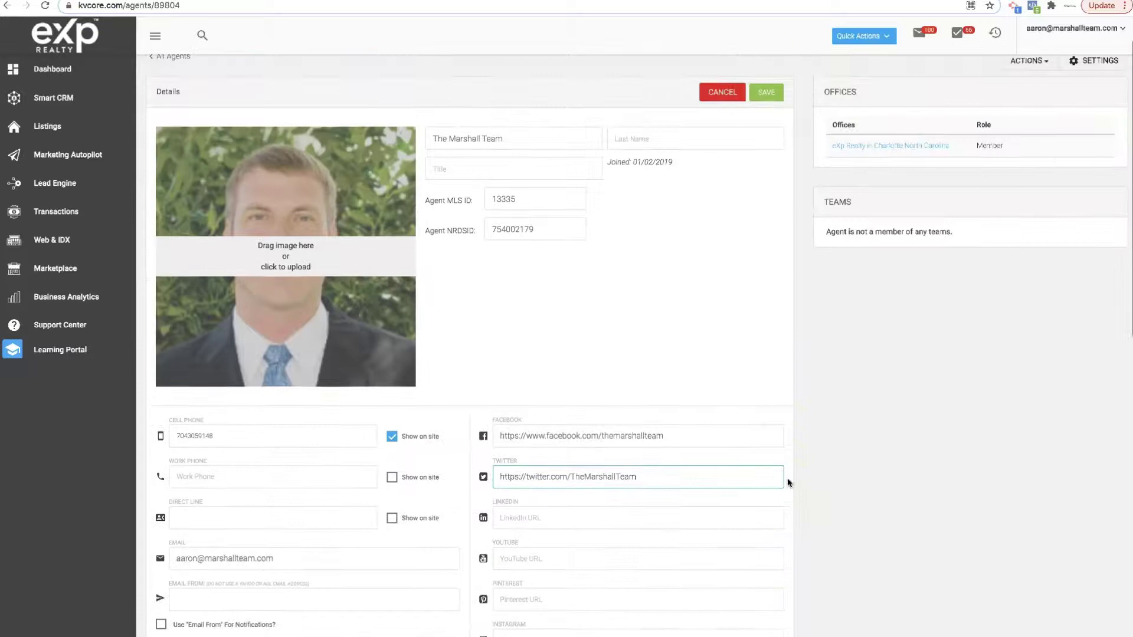